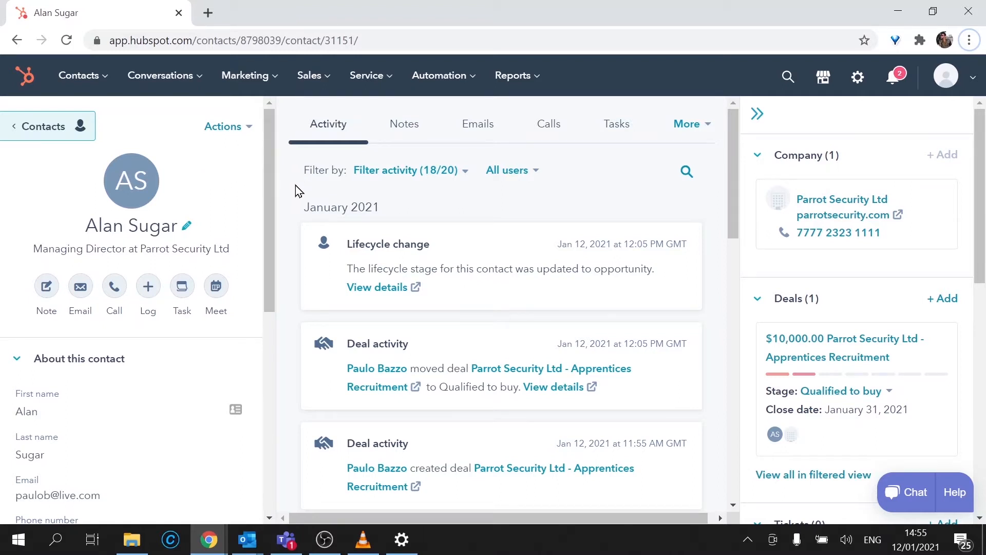
- Open the "Check recent activities" snippet for editing and review its text
mouse_move(194, 81)
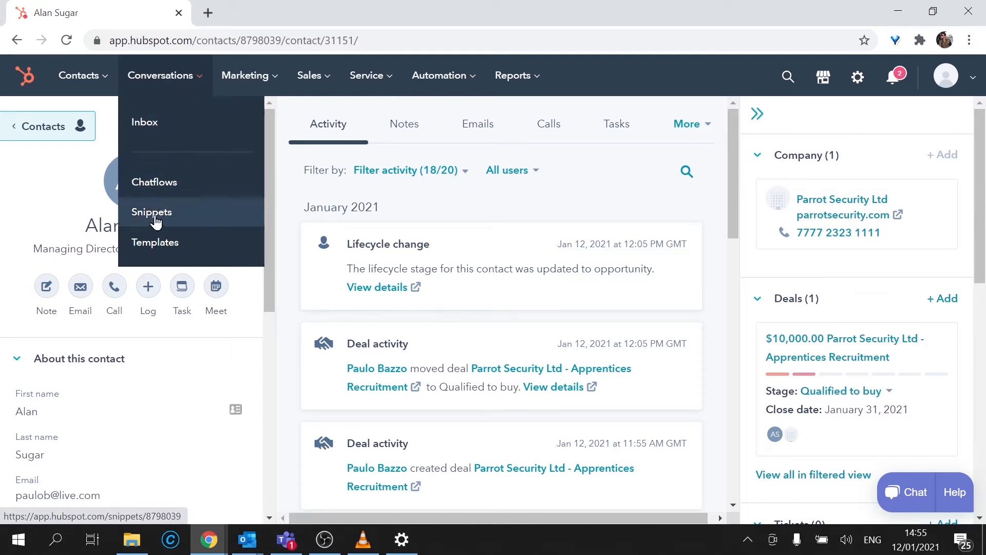
left_click(175, 214)
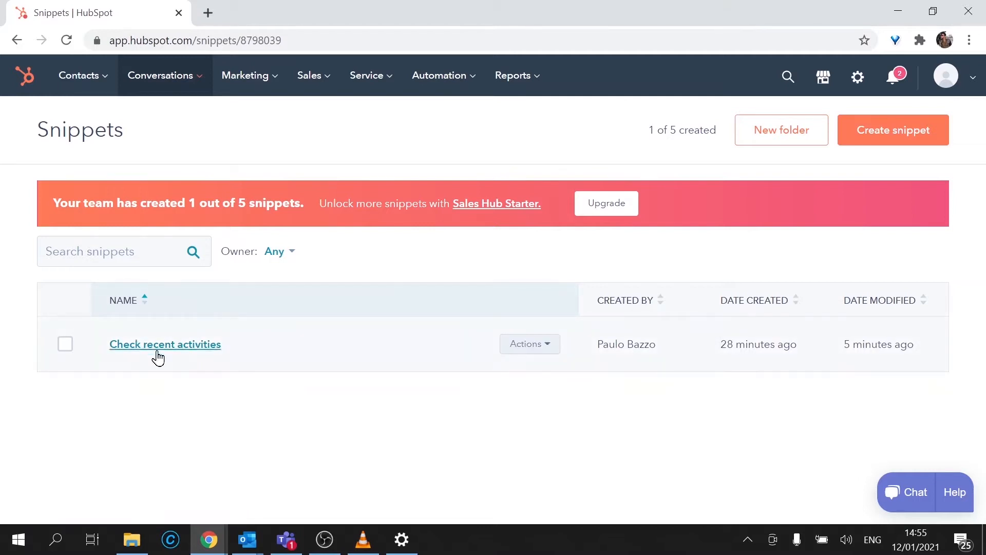
left_click(199, 349)
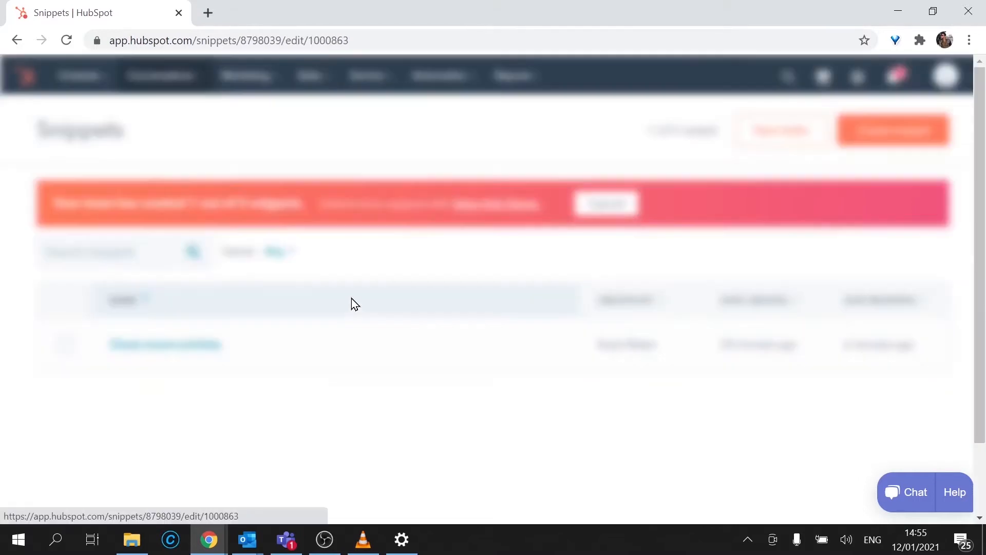
scroll(481, 267, "down", 2)
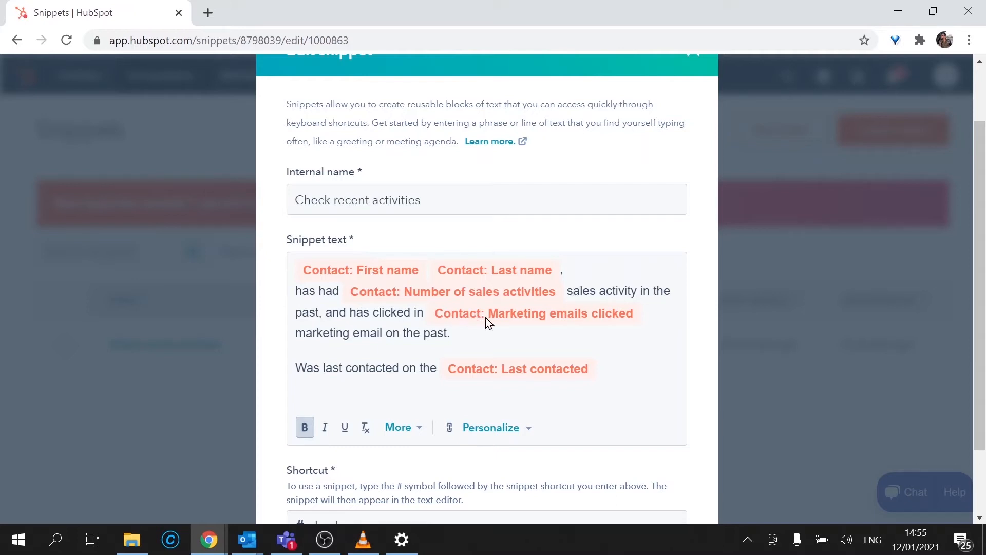
scroll(612, 303, "down", 2)
- Add a new line below the last-contacted sentence in the snippet text and browse the available contact personalization tokens without inserting one
left_click(601, 288)
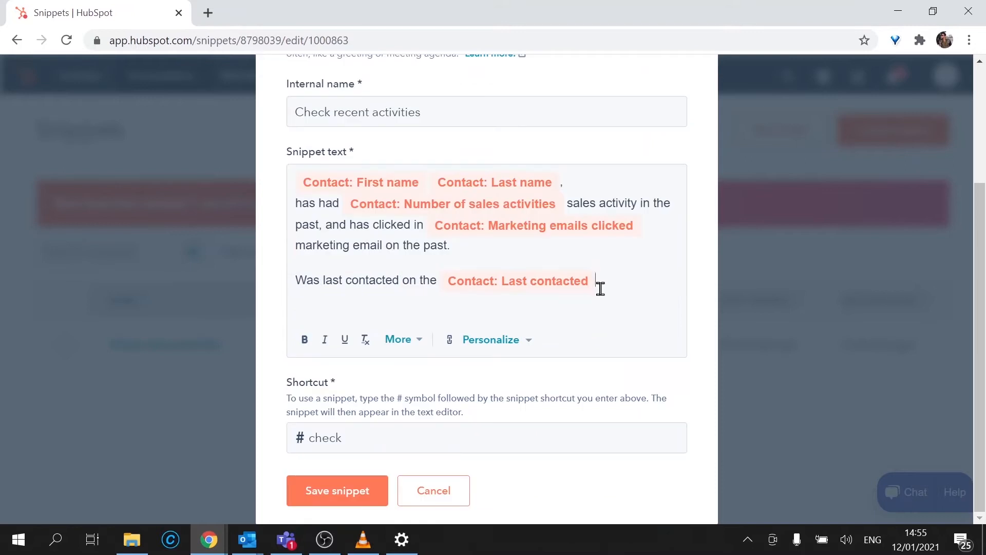
key("Return")
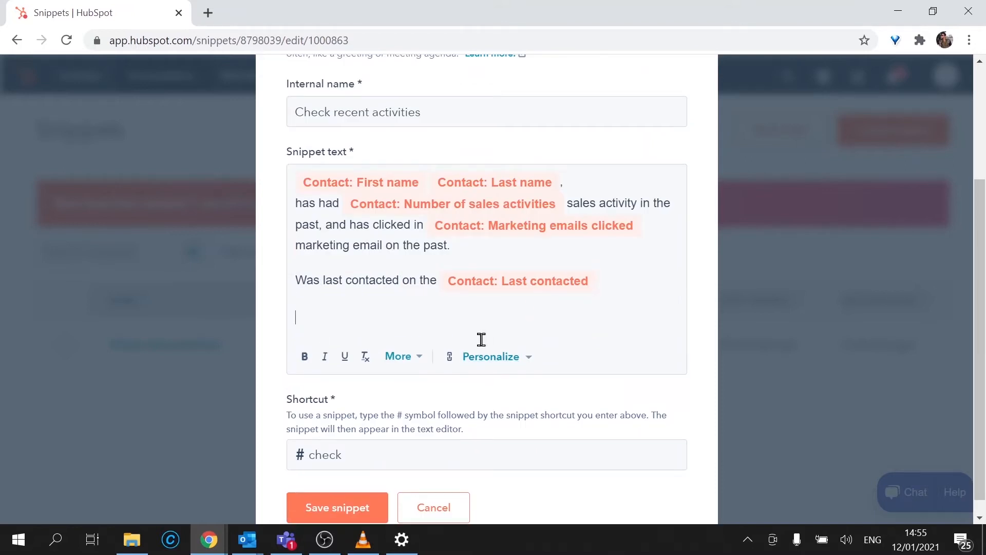
left_click(515, 363)
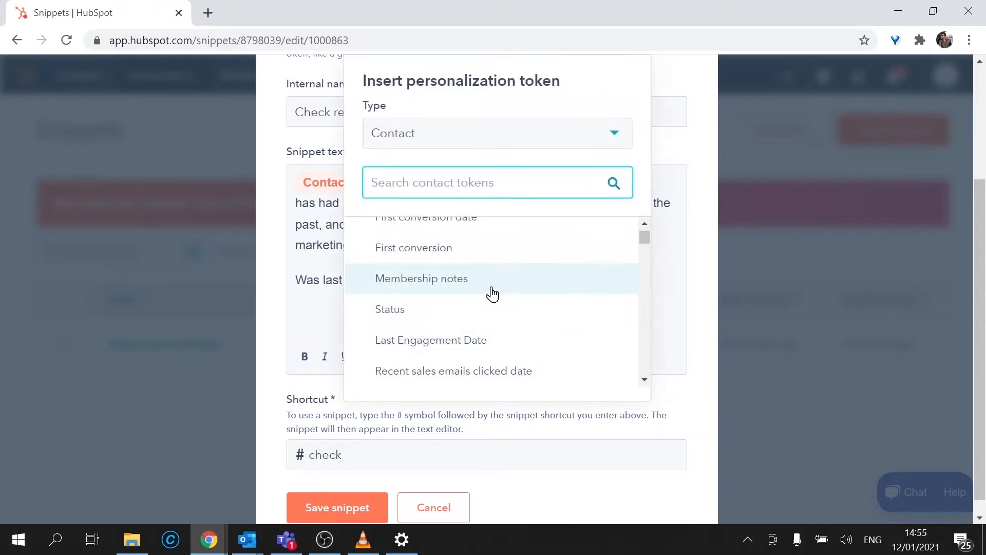
scroll(486, 306, "down", 9)
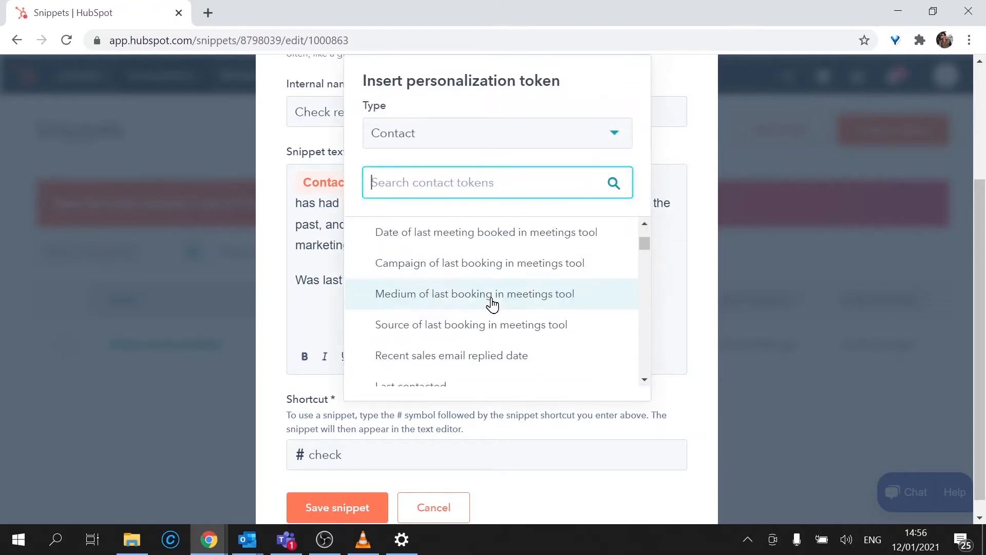
scroll(501, 298, "down", 6)
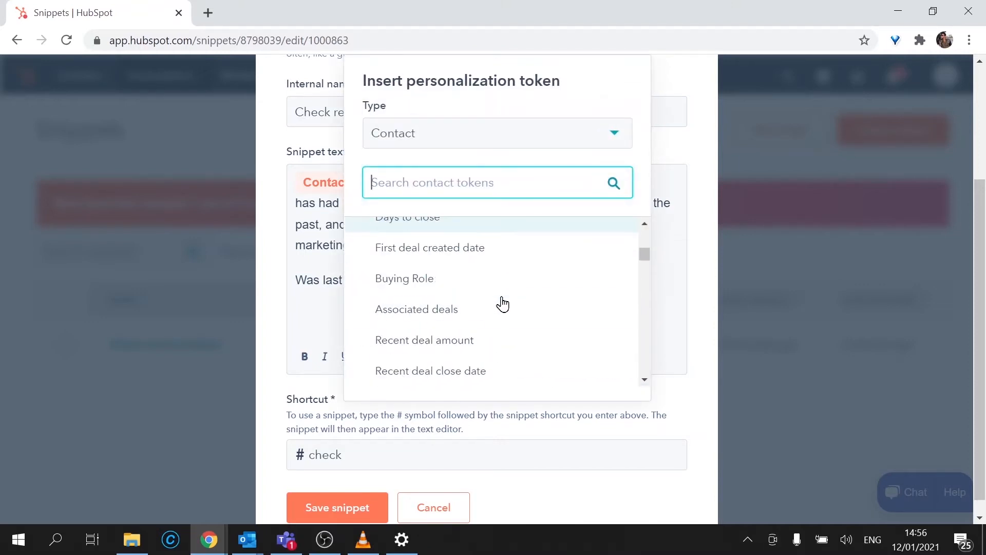
scroll(500, 290, "down", 8)
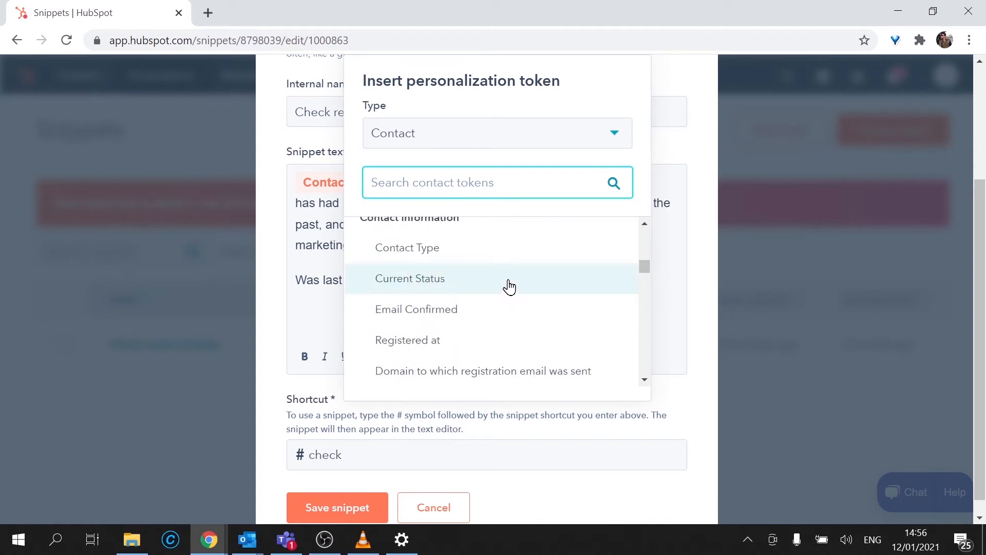
scroll(492, 311, "up", 15)
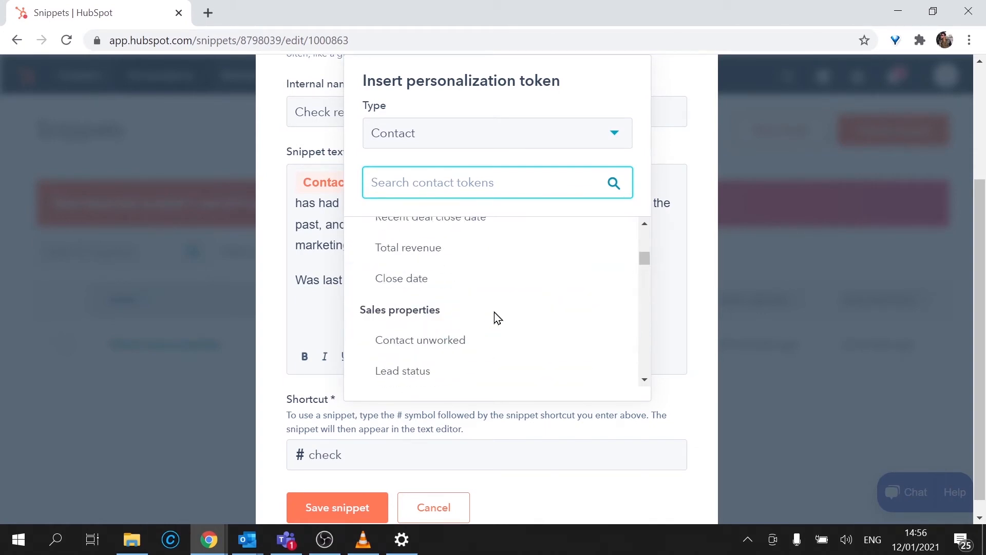
scroll(488, 314, "up", 3)
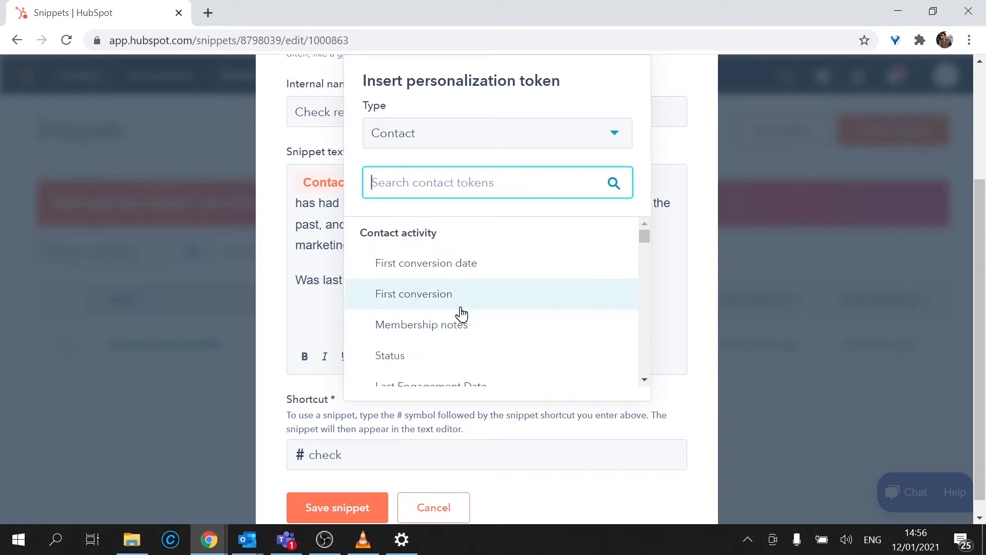
left_click(325, 305)
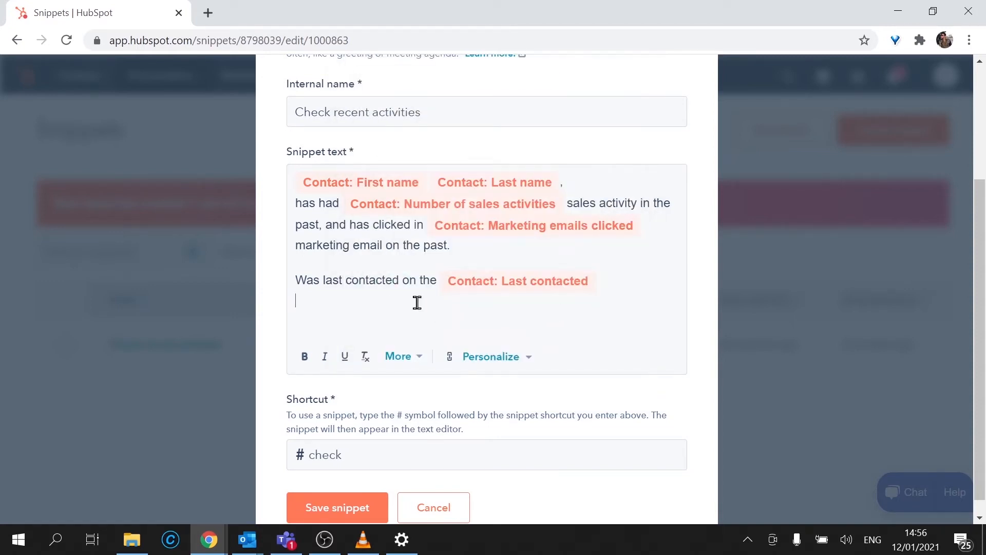
- Review the snippet's text and its "check" shortcut, and save the snippet
scroll(418, 302, "up", 3)
scroll(369, 341, "down", 2)
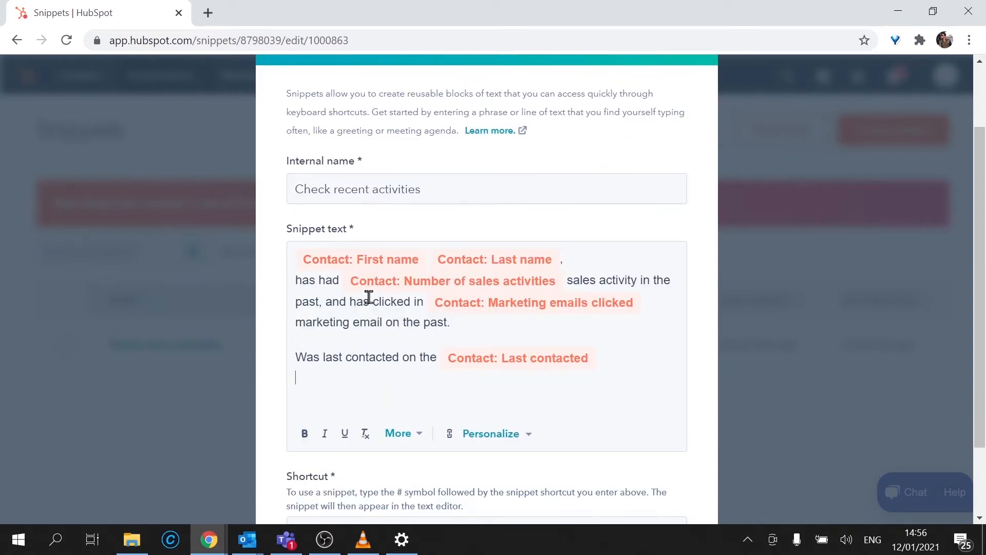
scroll(371, 302, "down", 2)
scroll(370, 275, "down", 1)
left_click(364, 439)
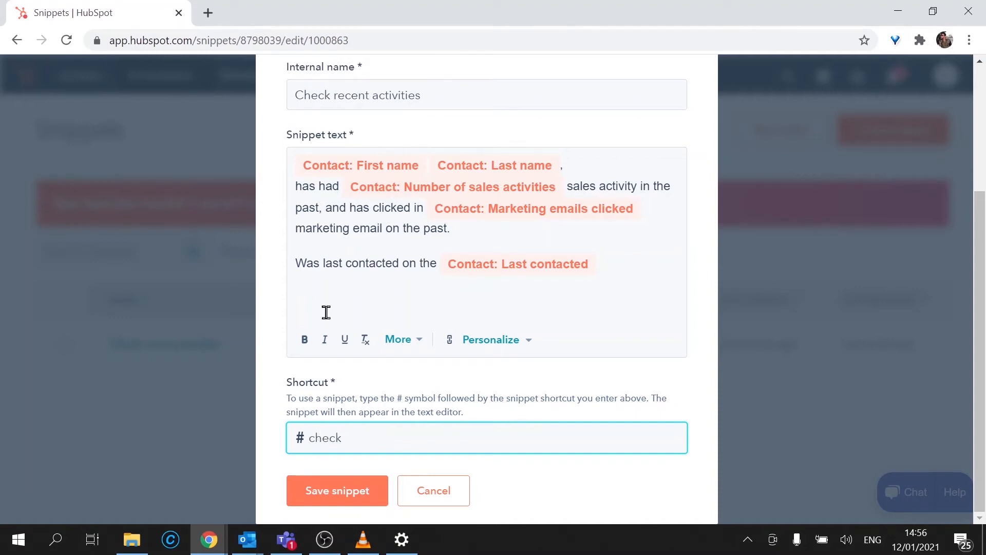
left_click(339, 497)
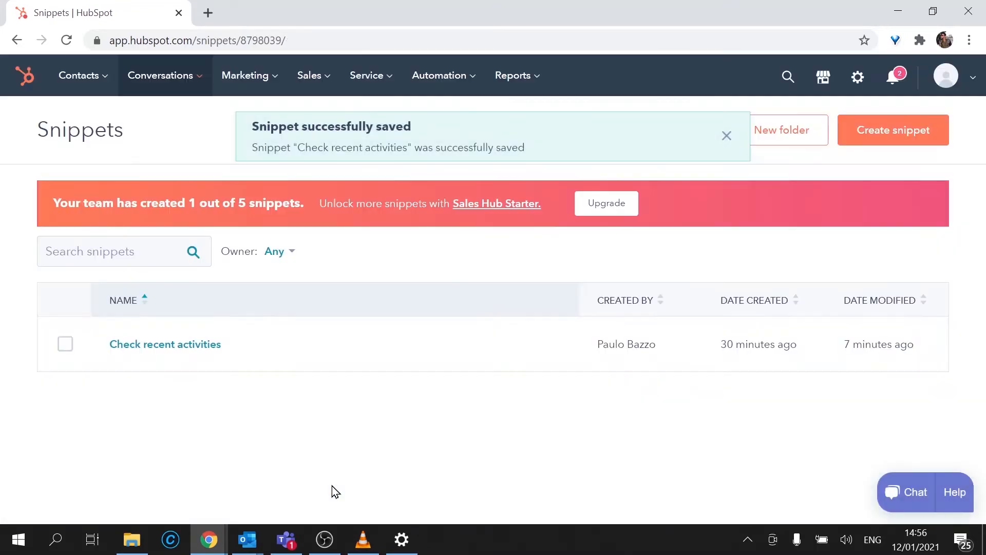
- Open the second contact's record from the contacts list and show its notes
left_click(82, 81)
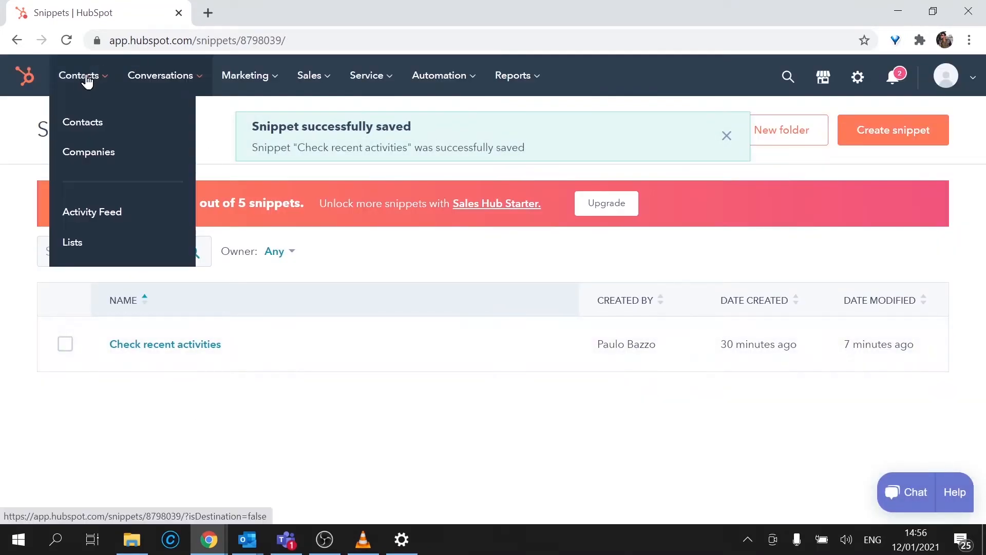
left_click(82, 125)
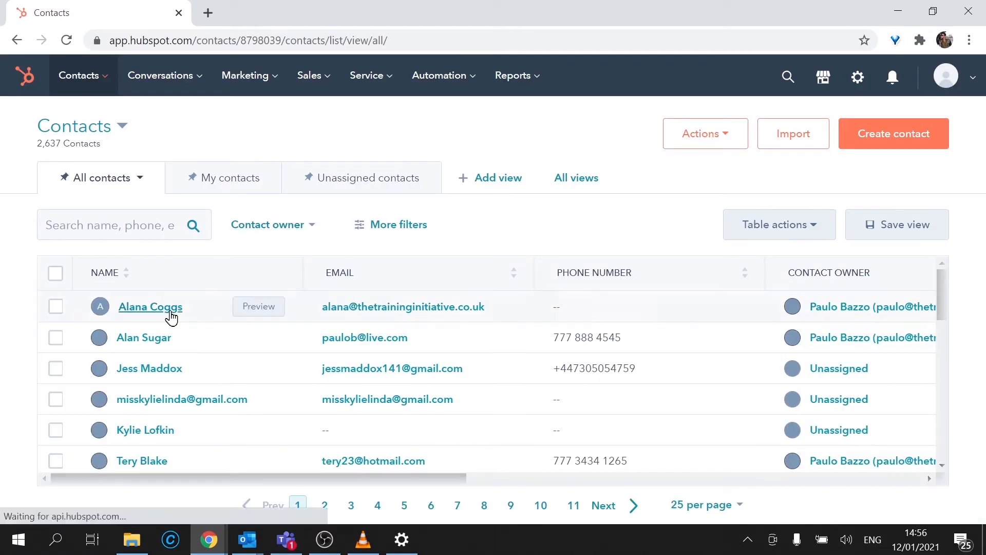
left_click(145, 344)
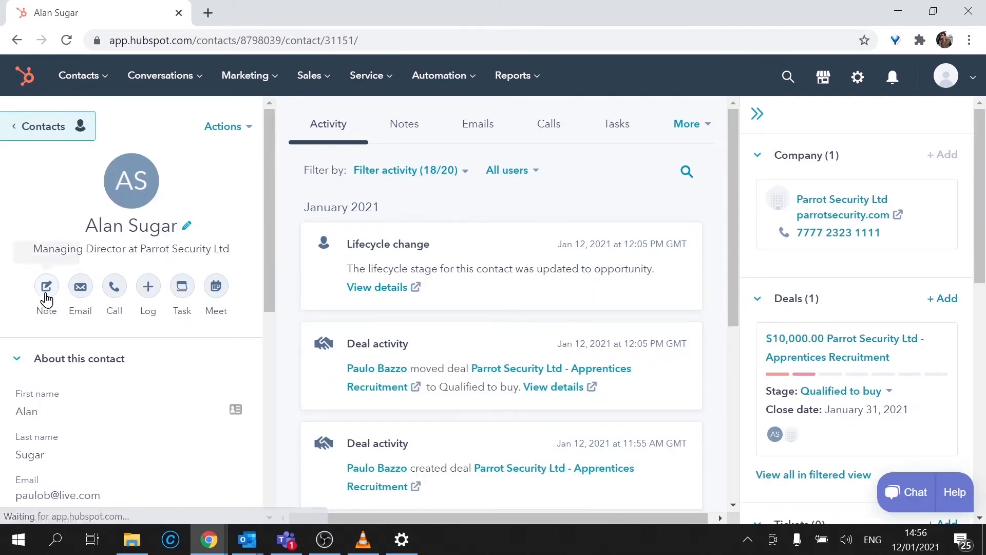
left_click(416, 133)
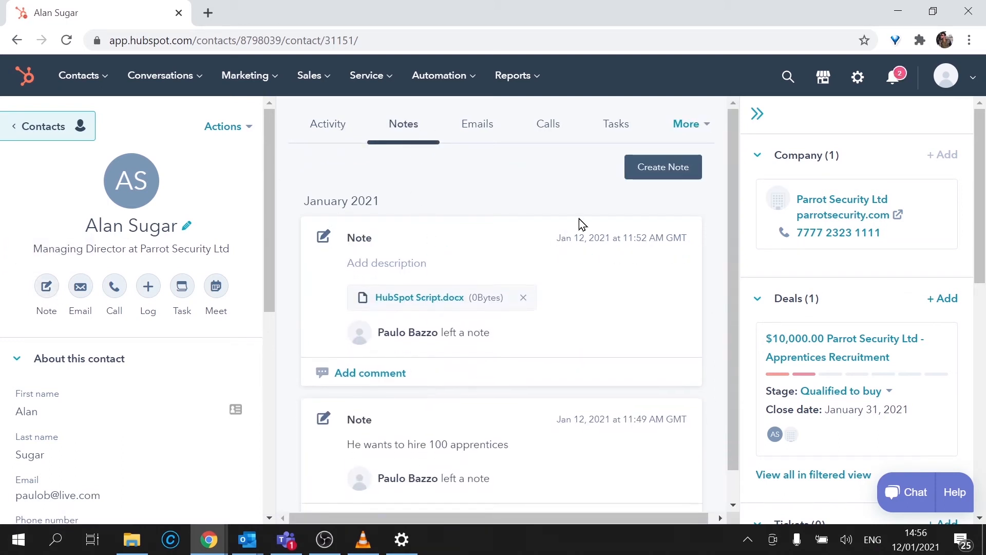
- Start a new note on the contact and insert the "Check recent activities" snippet by entering "#ch"
mouse_move(607, 265)
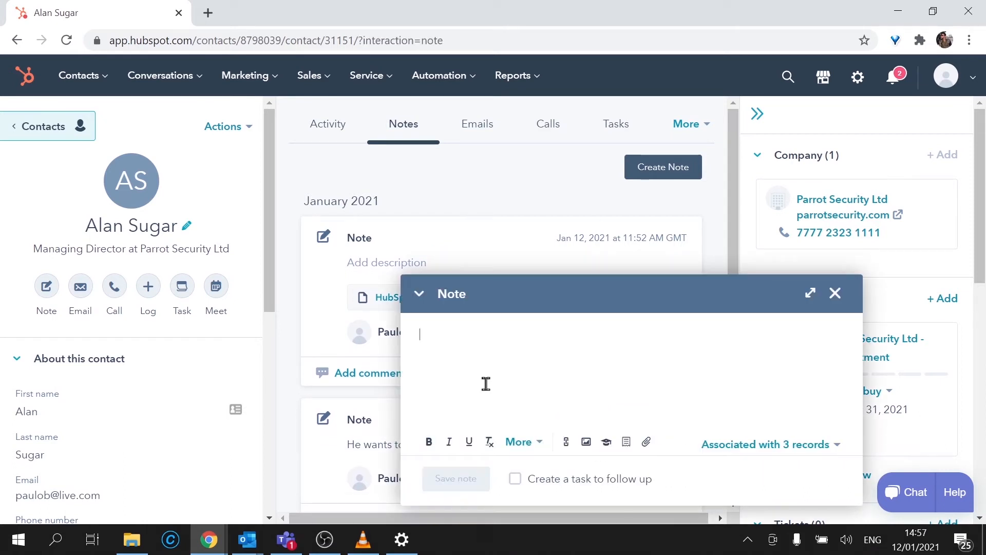
type("#ch")
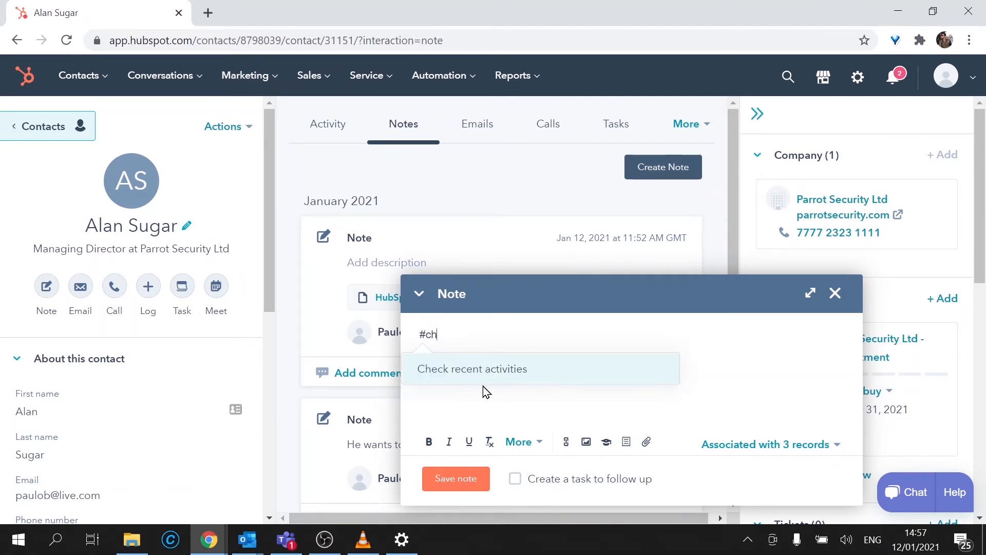
left_click(470, 377)
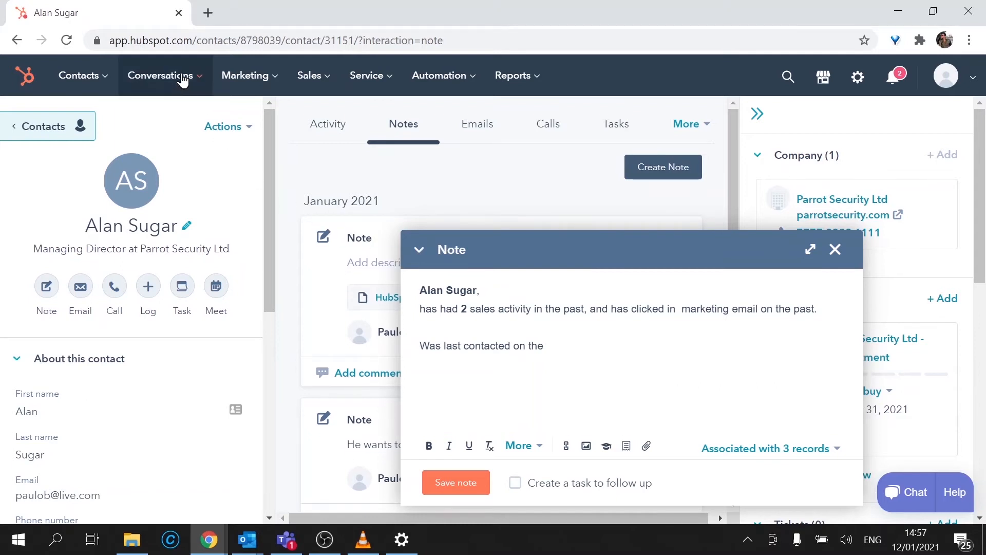
- Leave the contact without saving the note and reopen the "Check recent activities" snippet for editing
mouse_move(175, 76)
left_click(143, 214)
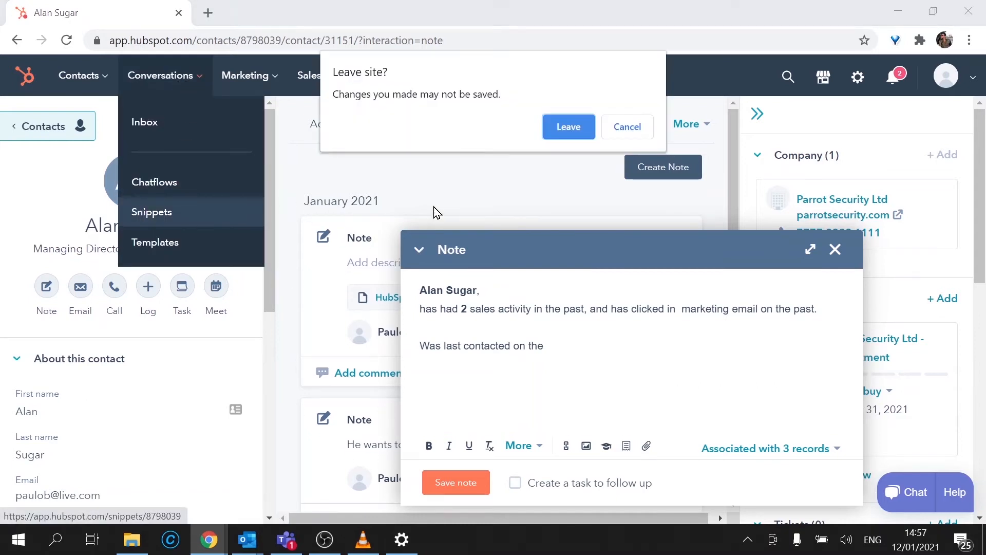
left_click(569, 127)
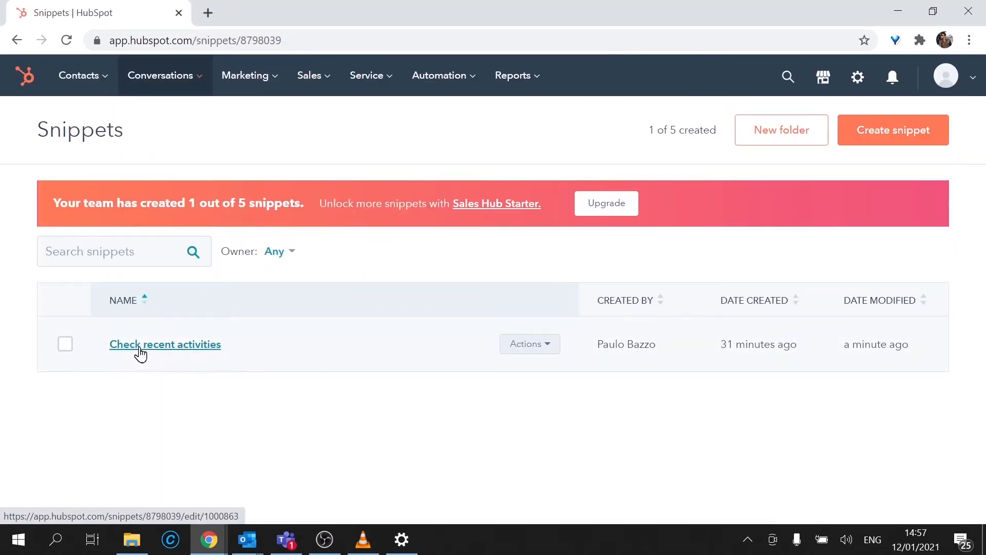
left_click(137, 346)
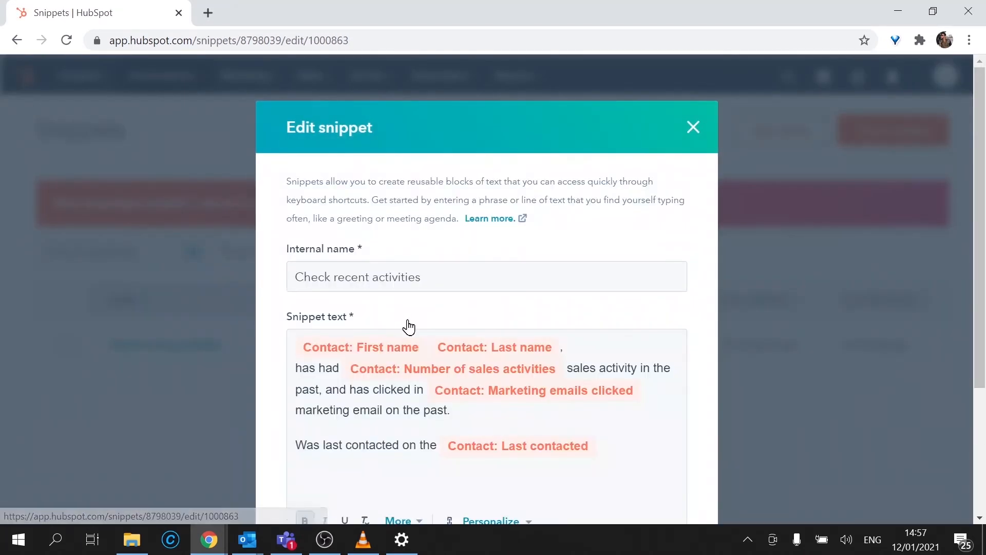
scroll(405, 324, "down", 2)
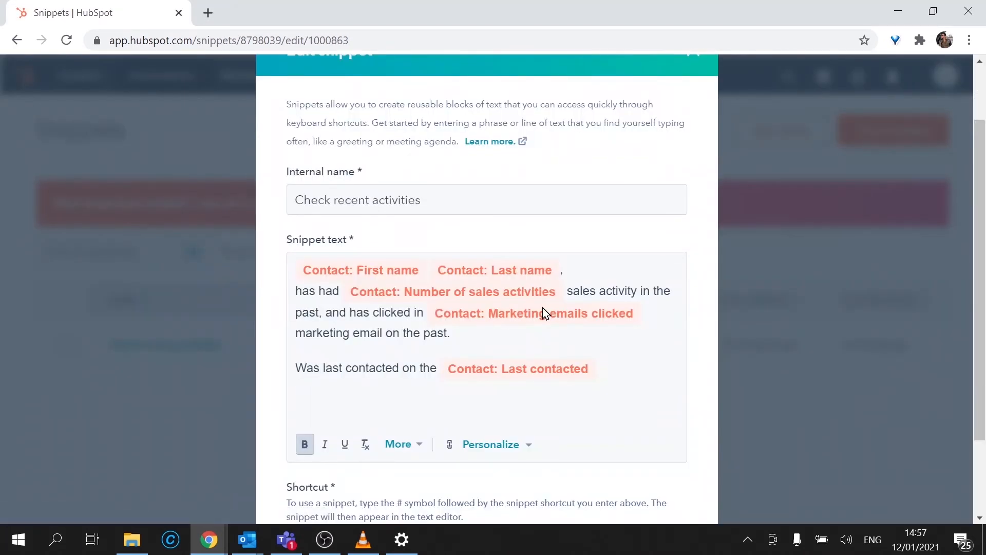
- Set the font size of the "Contact: Number of sales activities" token to 24 and save the snippet
left_click(356, 292)
left_click(405, 445)
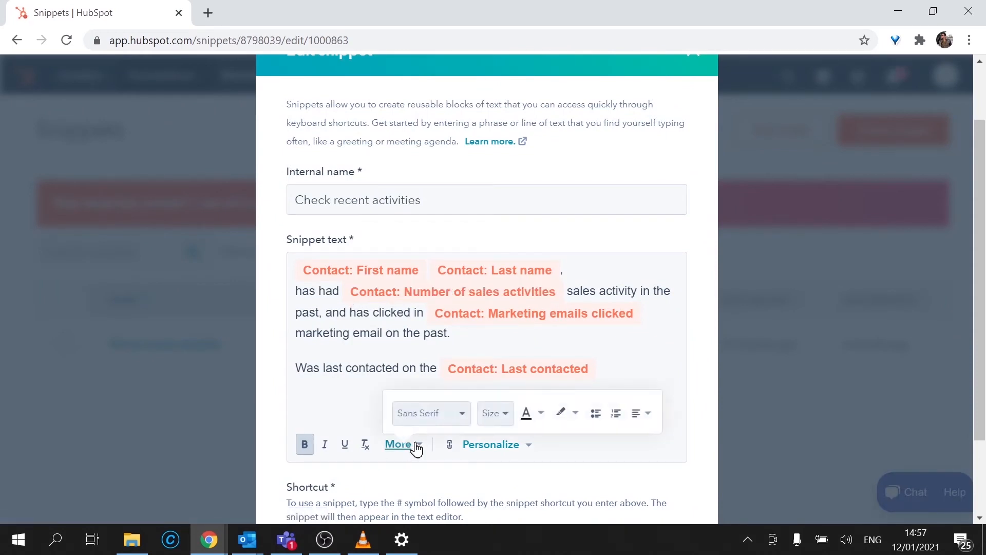
left_click(508, 414)
scroll(518, 366, "down", 1)
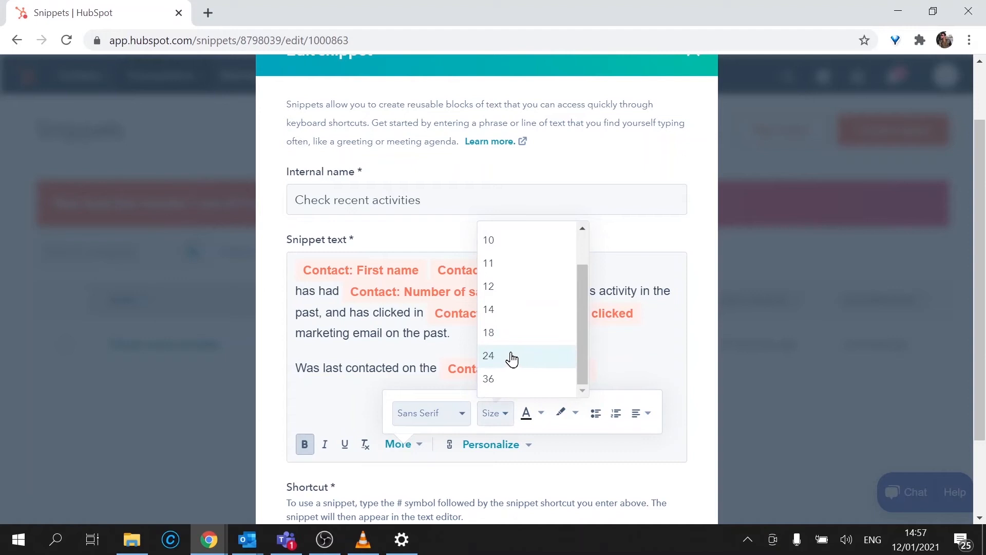
left_click(503, 357)
scroll(527, 335, "down", 3)
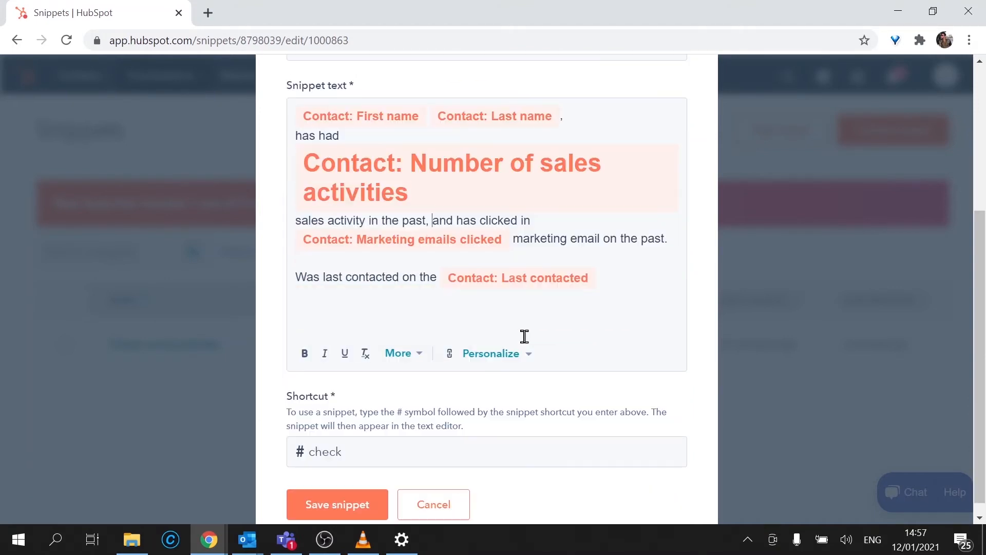
left_click(378, 496)
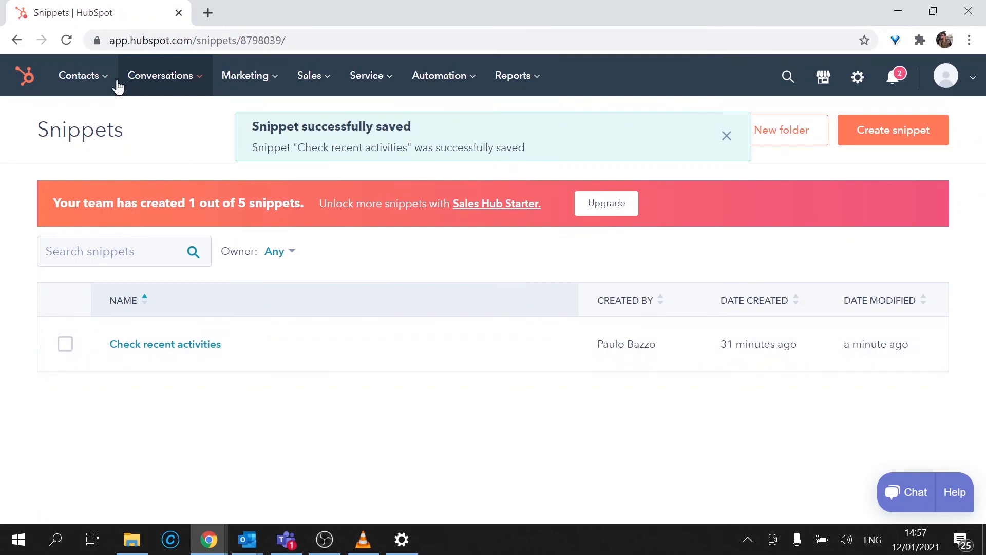
- Open the third contact's record from the contacts list and show its notes
mouse_move(100, 88)
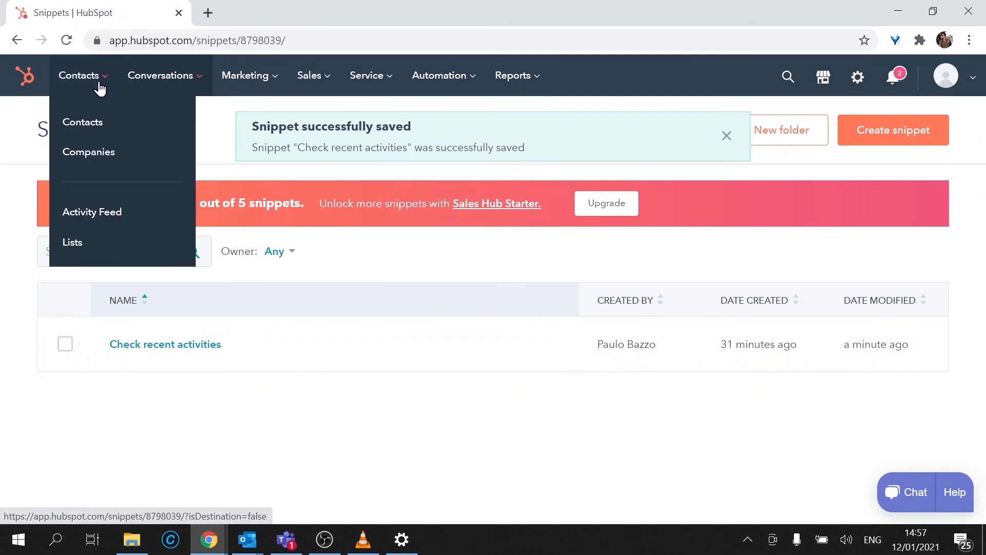
left_click(112, 122)
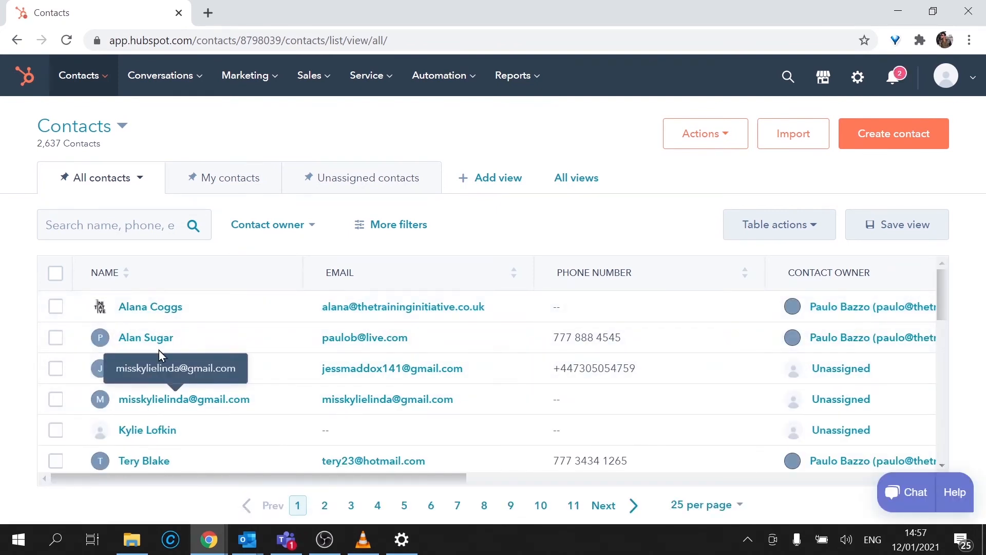
left_click(183, 378)
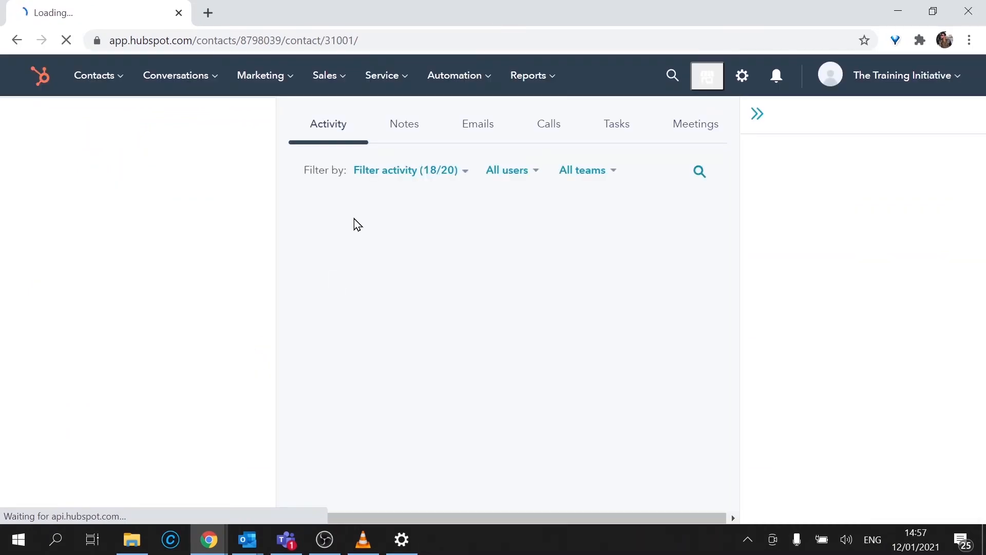
left_click(417, 128)
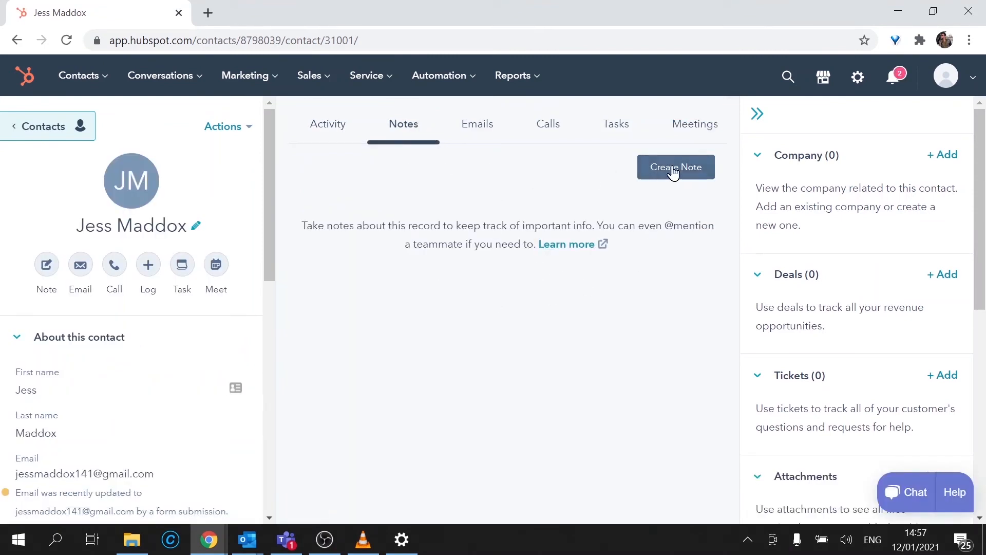
- Insert the "Check recent activities" snippet from the snippet list into a new note on the contact and close the note unsaved
left_click(698, 167)
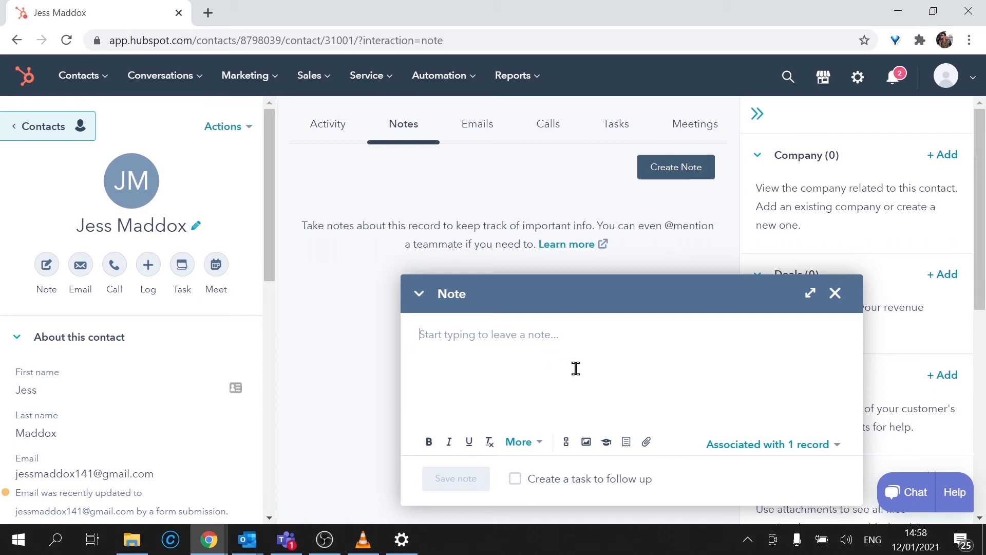
type("#ch")
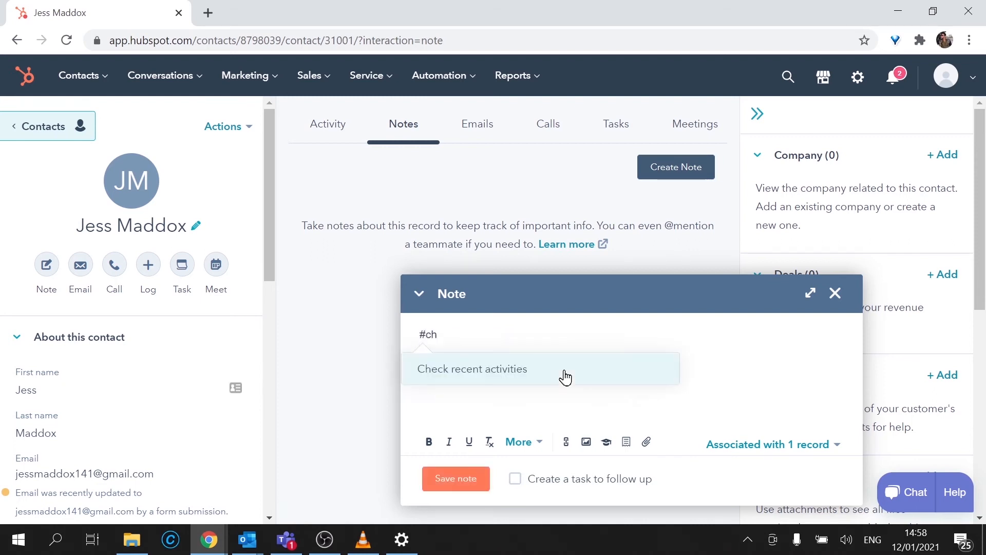
key("BackSpace")
key("BackSpace")
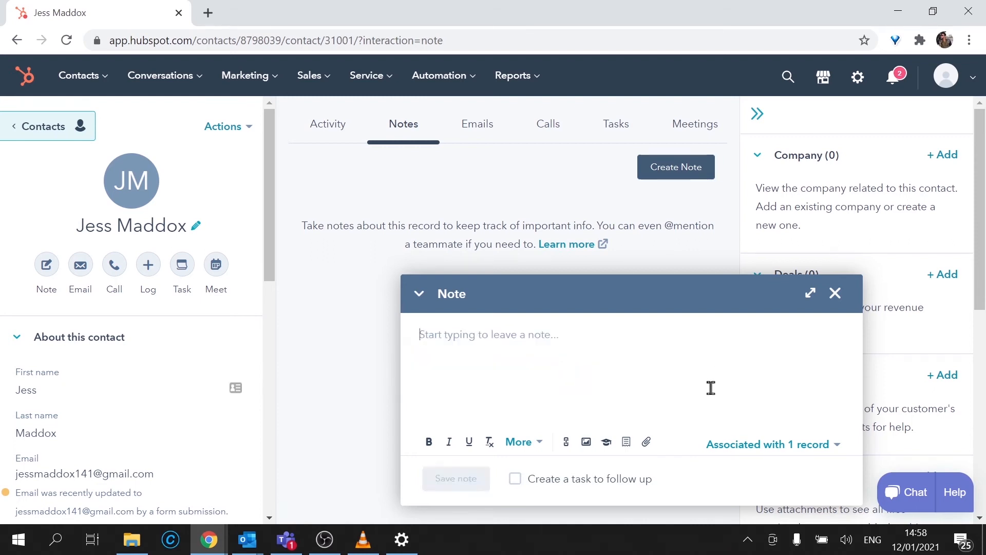
left_click(627, 443)
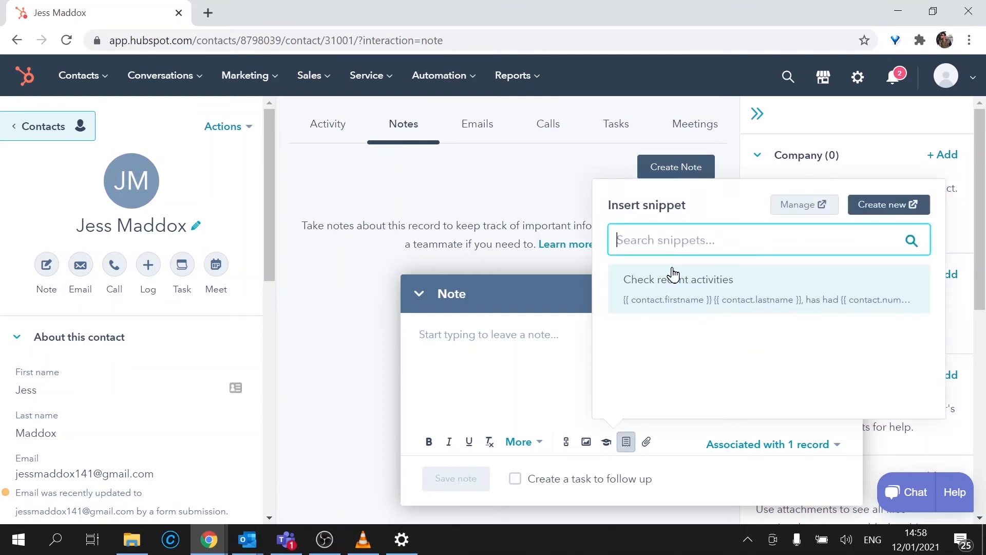
left_click(668, 293)
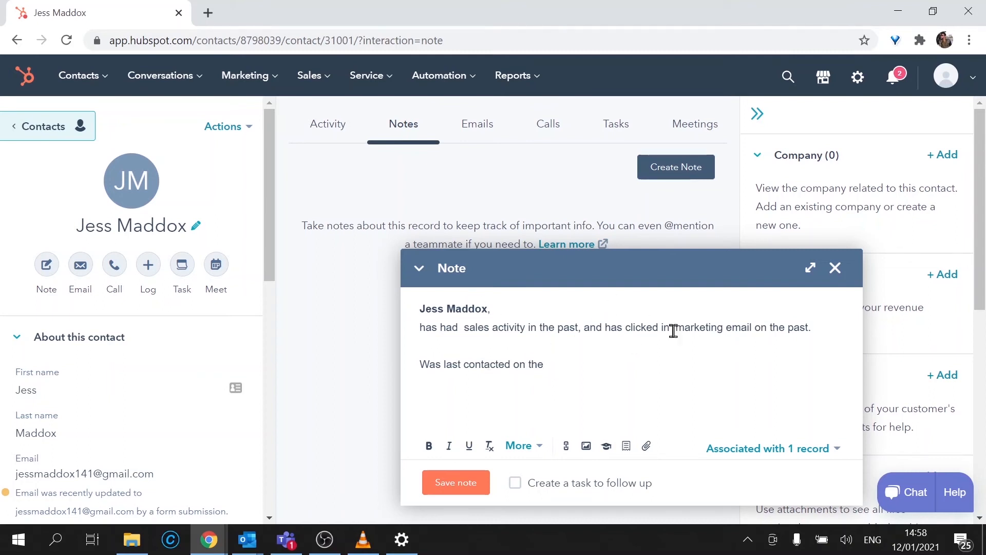
left_click(836, 268)
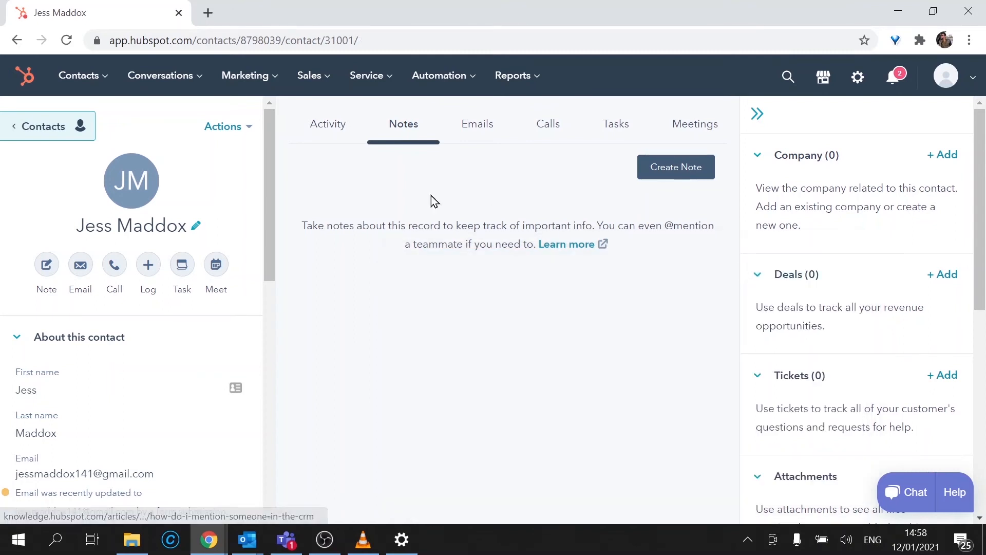
- Return to the contacts list, open the record of the Managing Director at Parrot Security Ltd and show its notes
left_click(43, 126)
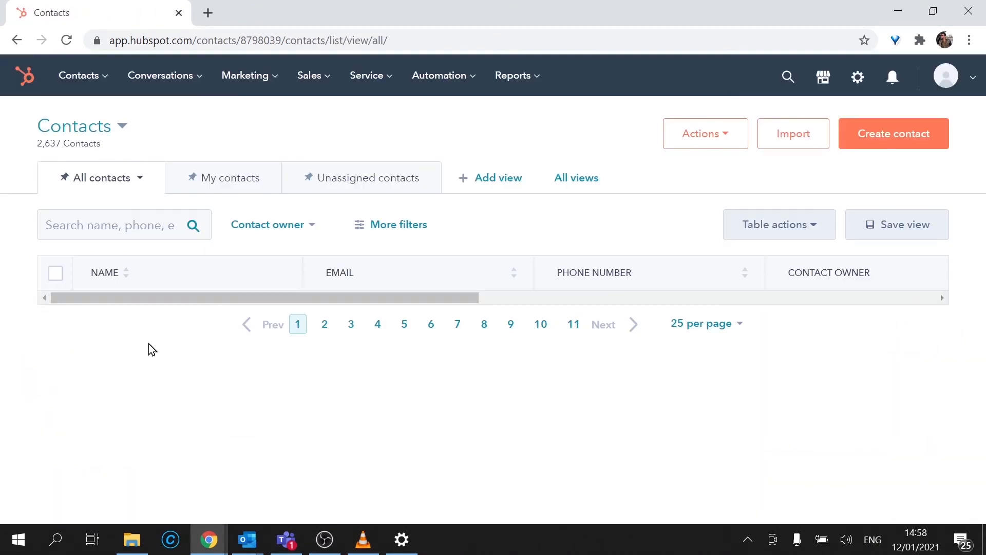
left_click(159, 341)
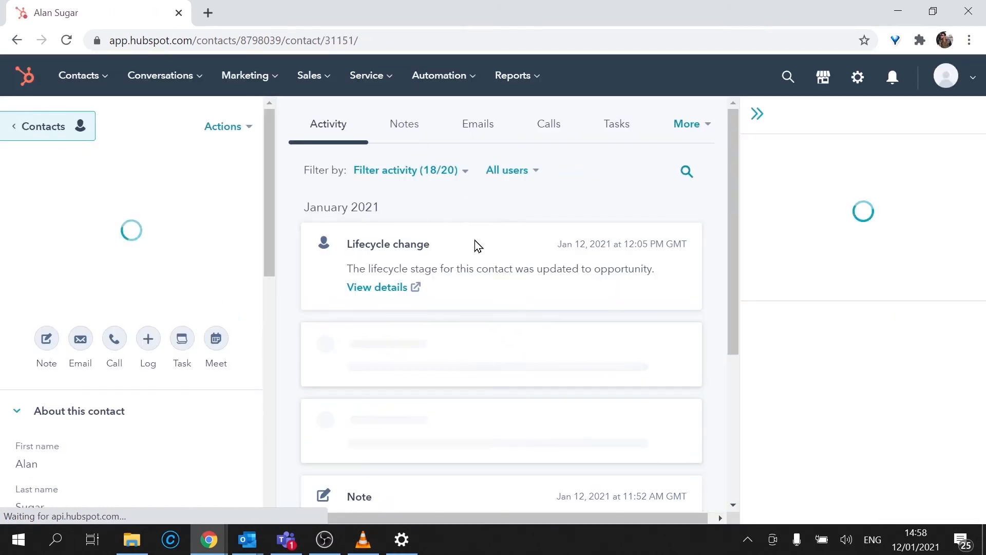
left_click(404, 127)
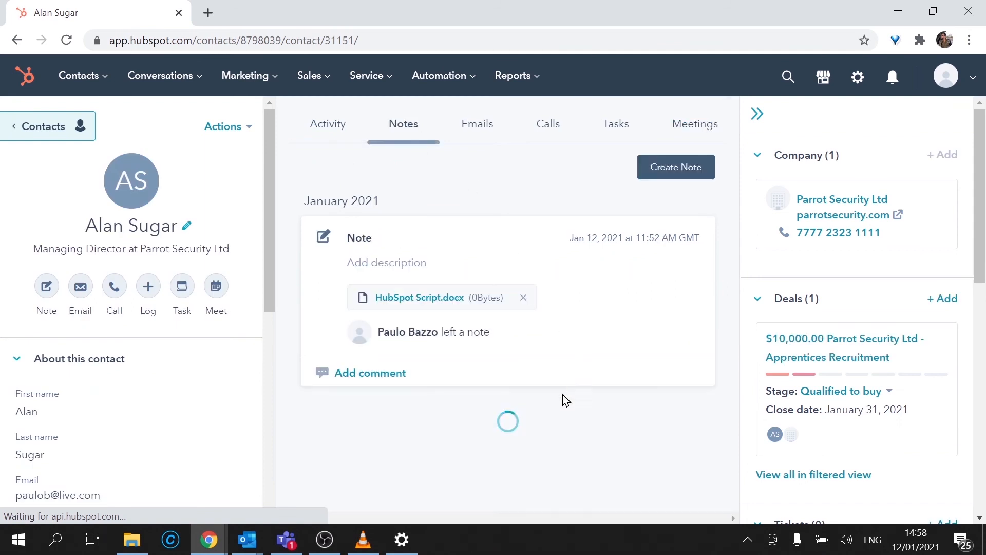
- Create a note on this contact and insert the "Check recent activities" snippet by entering "#check"
left_click(678, 163)
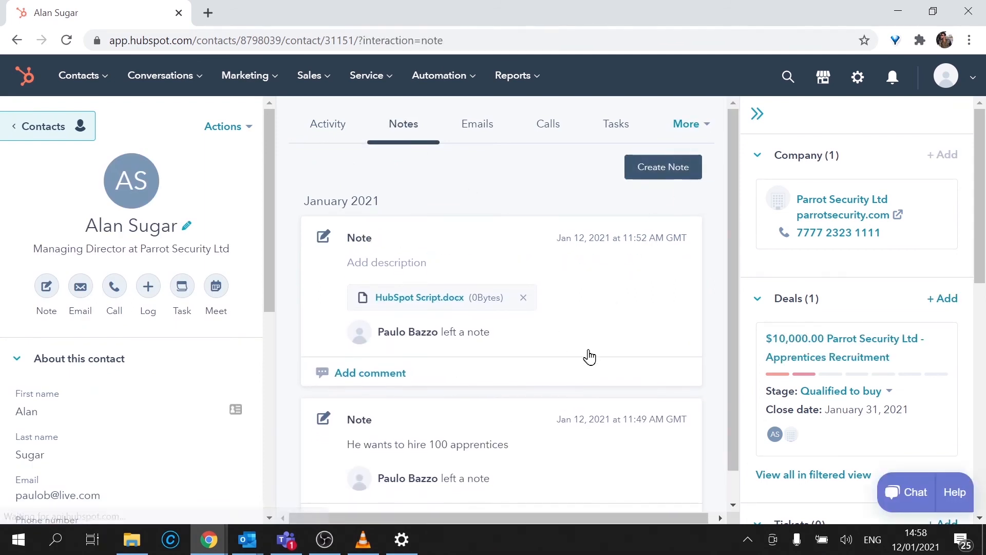
type("#check")
key("Return")
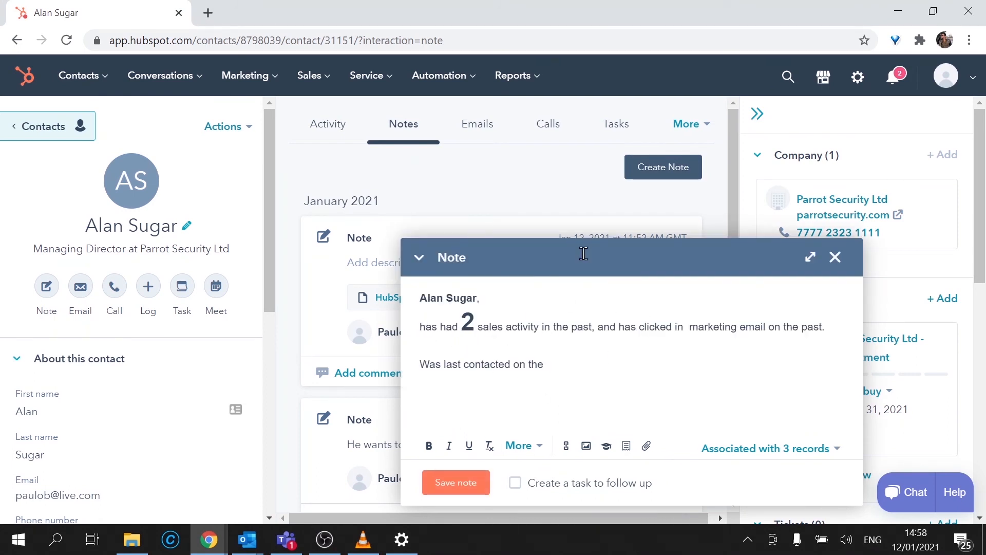
- Discard the note and create an email to the contact, replacing its body text with the "Check recent activities" snippet through "#check"
left_click(481, 135)
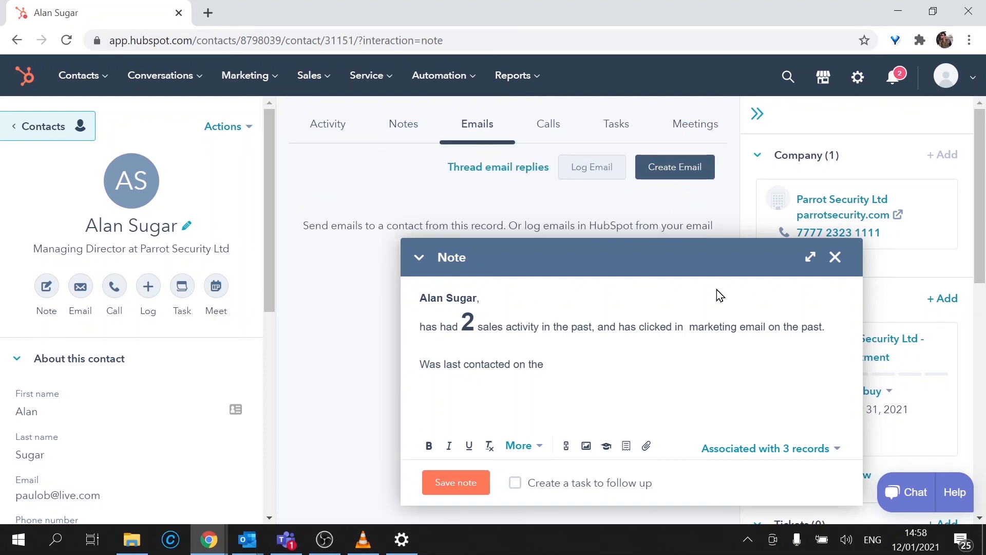
left_click(835, 257)
left_click(675, 169)
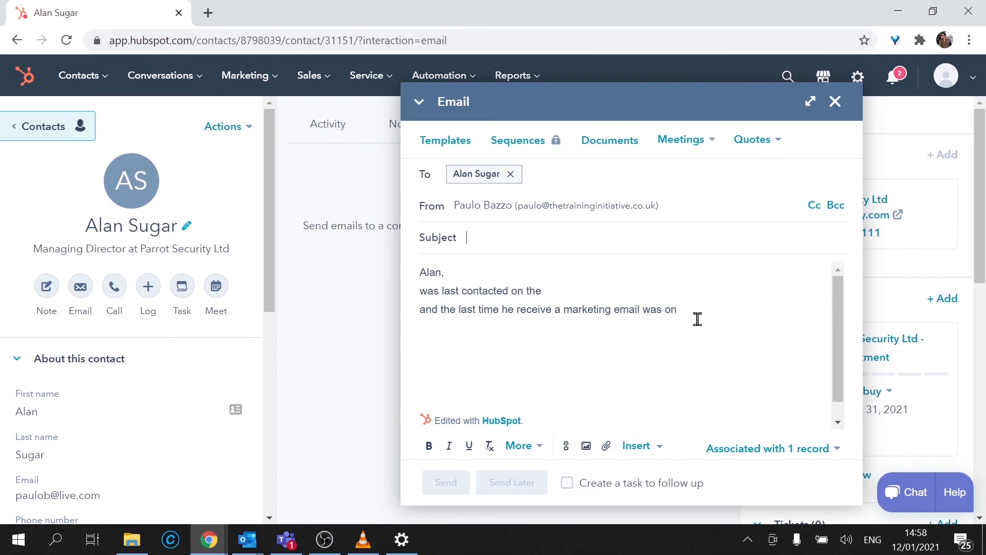
left_click_drag(697, 320, 379, 258)
key("BackSpace")
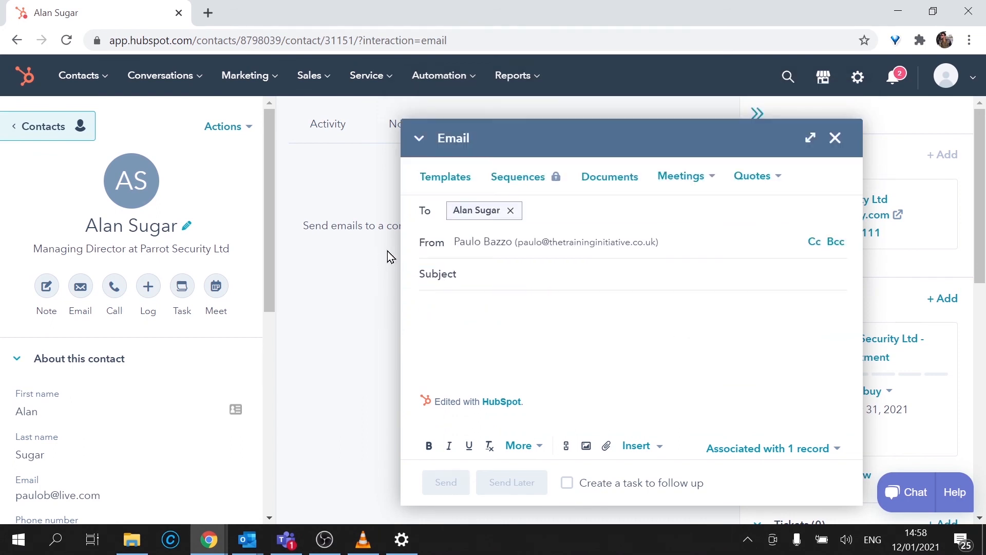
type("#check")
key("Return")
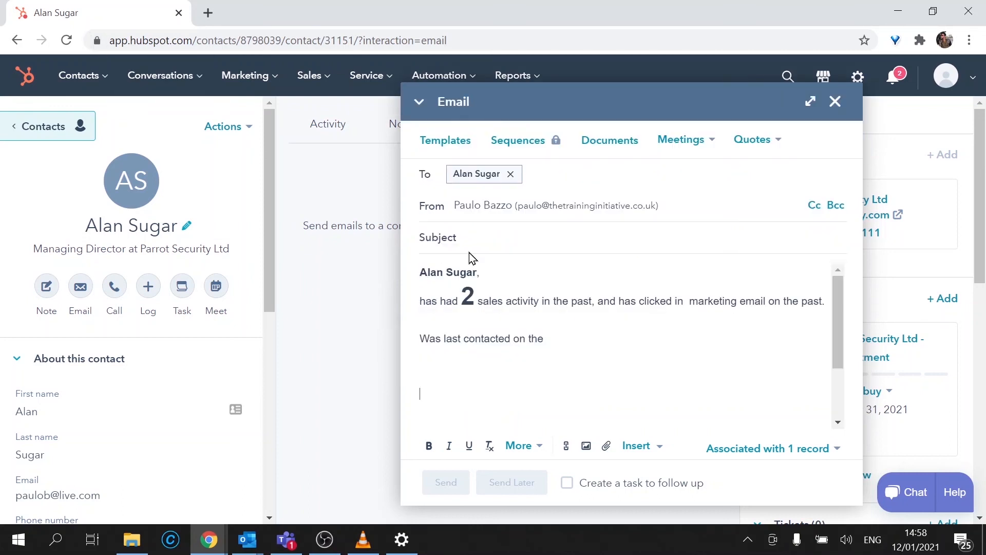